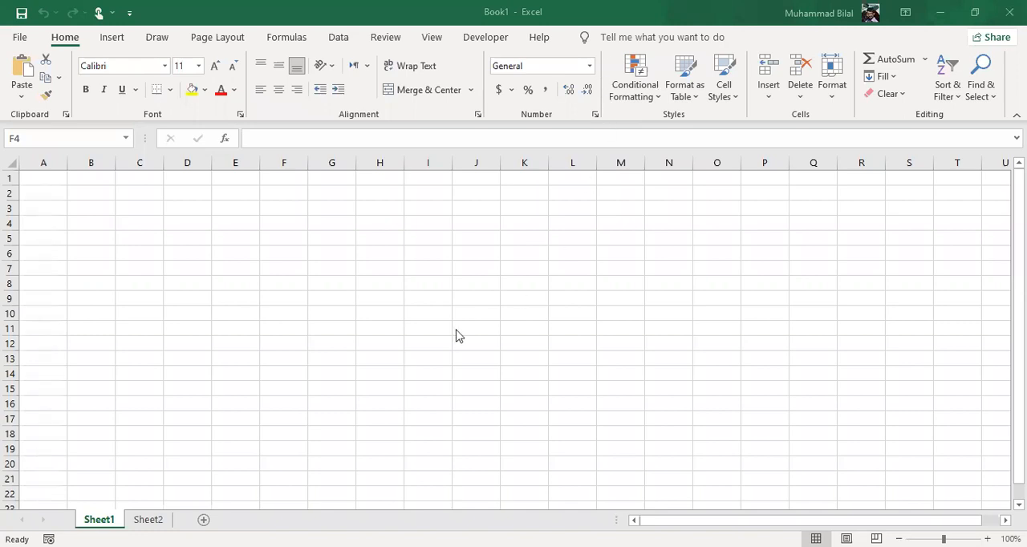
- Enter a RAND formula in cell G4 to generate a random number
click(341, 233)
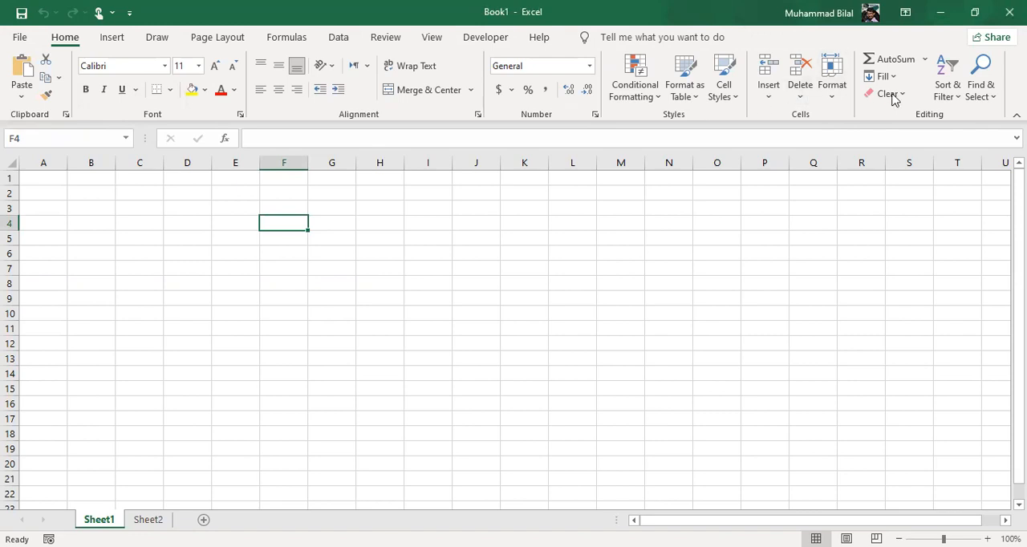
click(388, 251)
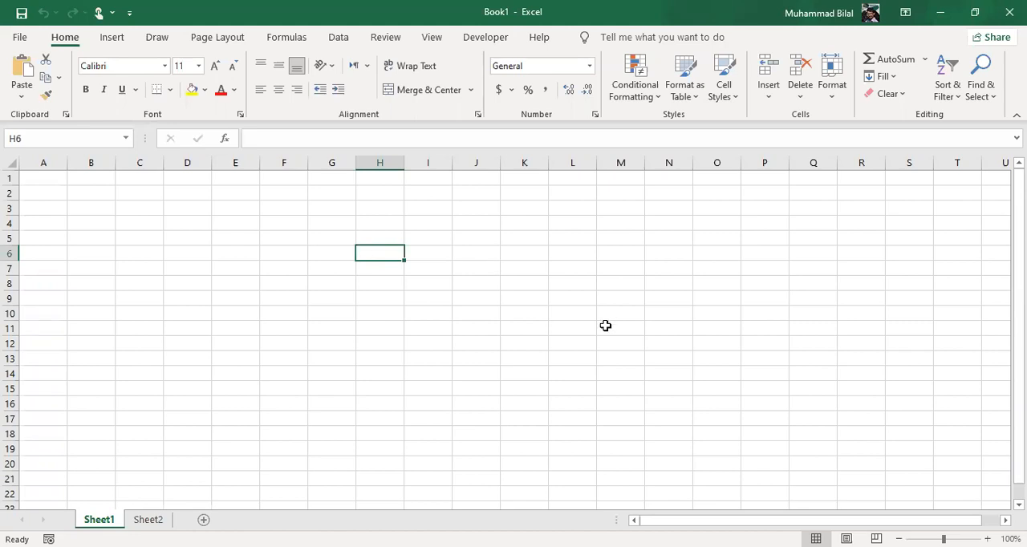
click(343, 217)
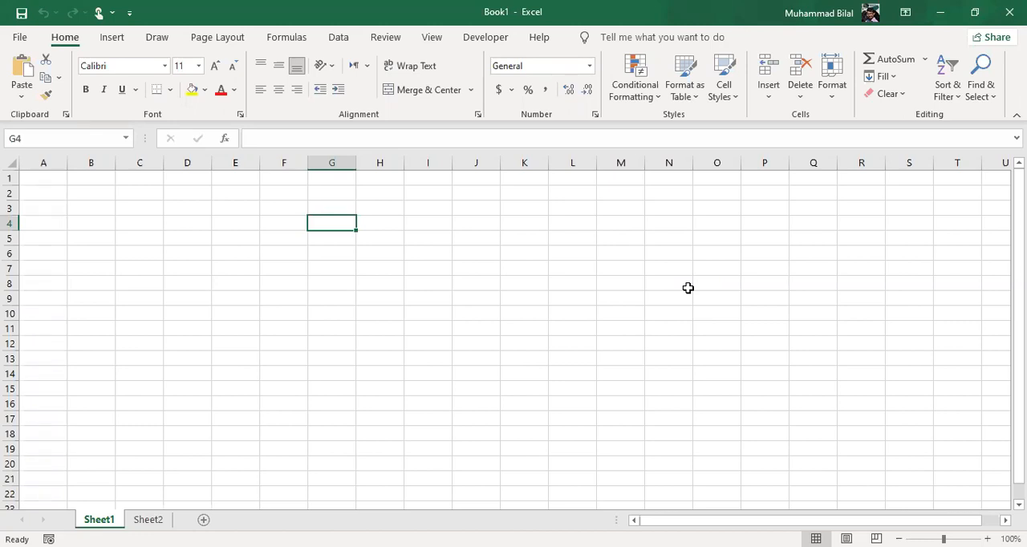
text(=)
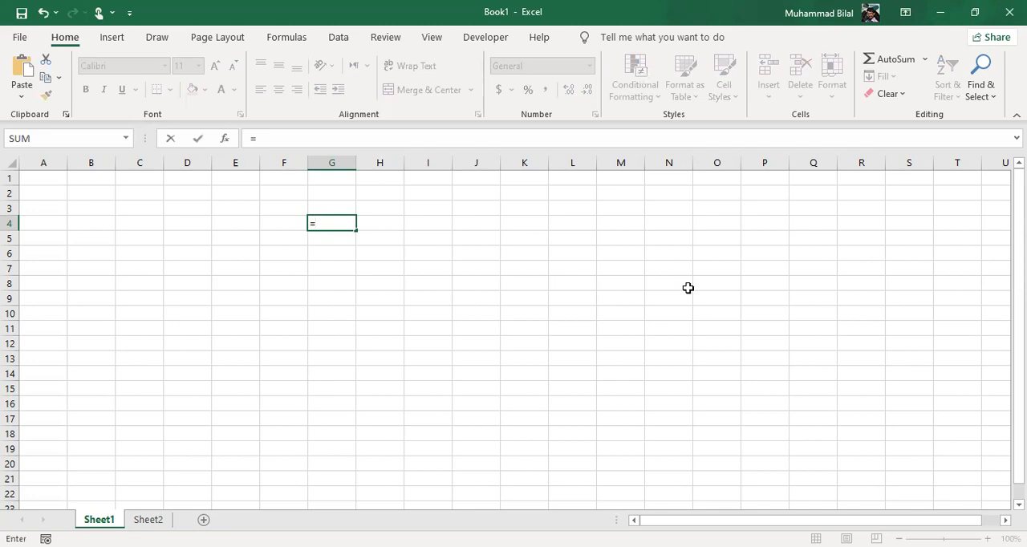
text(rand)
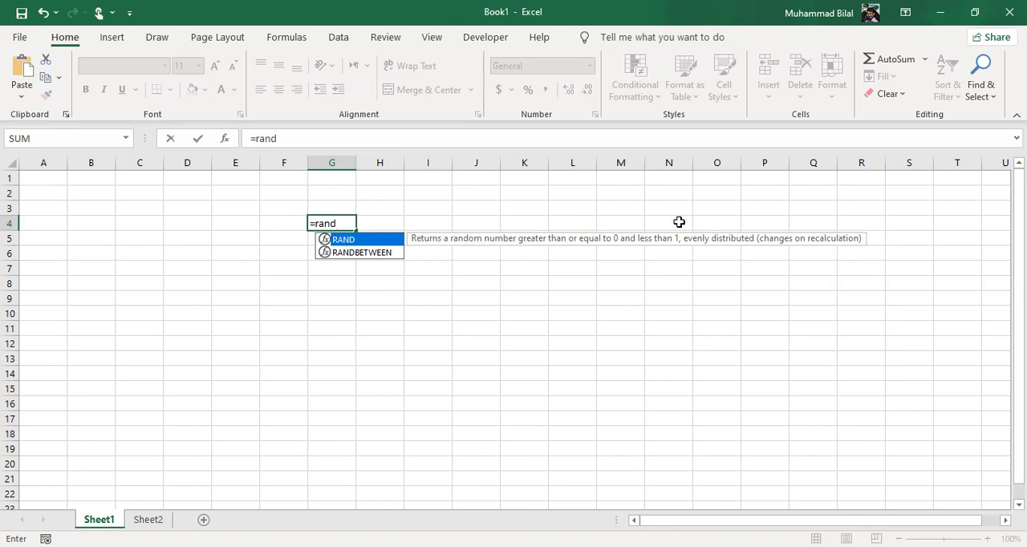
click(370, 251)
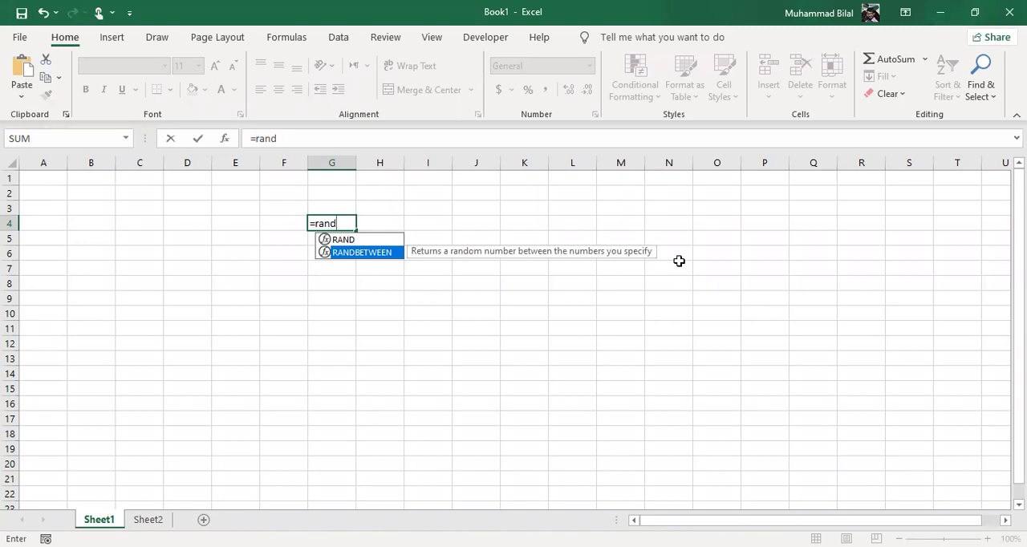
key(Up)
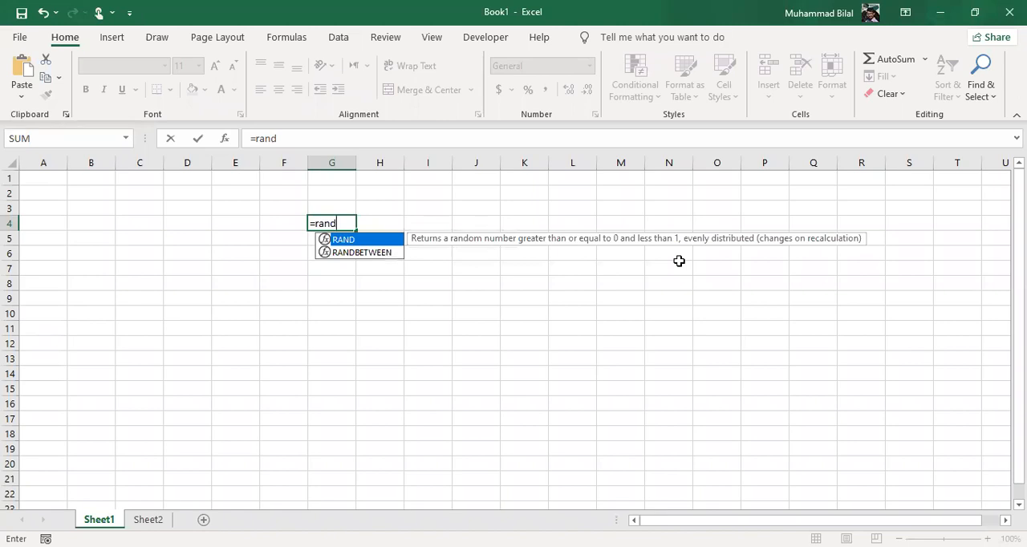
key(Tab)
key(Return)
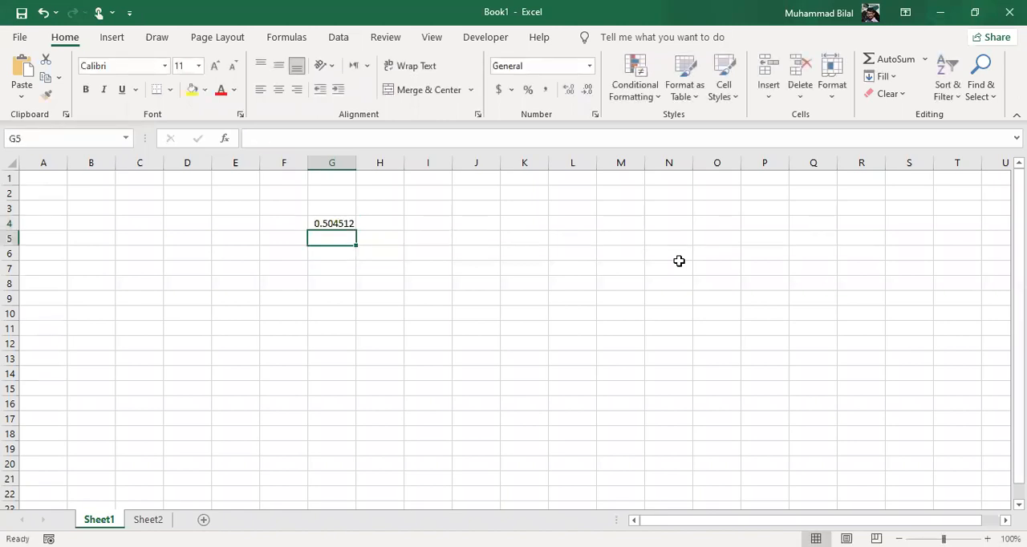
- Copy the RAND formula from G4 down column G through cell G19
key(ctrl+d)
key(Return)
key(ctrl+d)
key(Return)
key(ctrl+d)
key(Return)
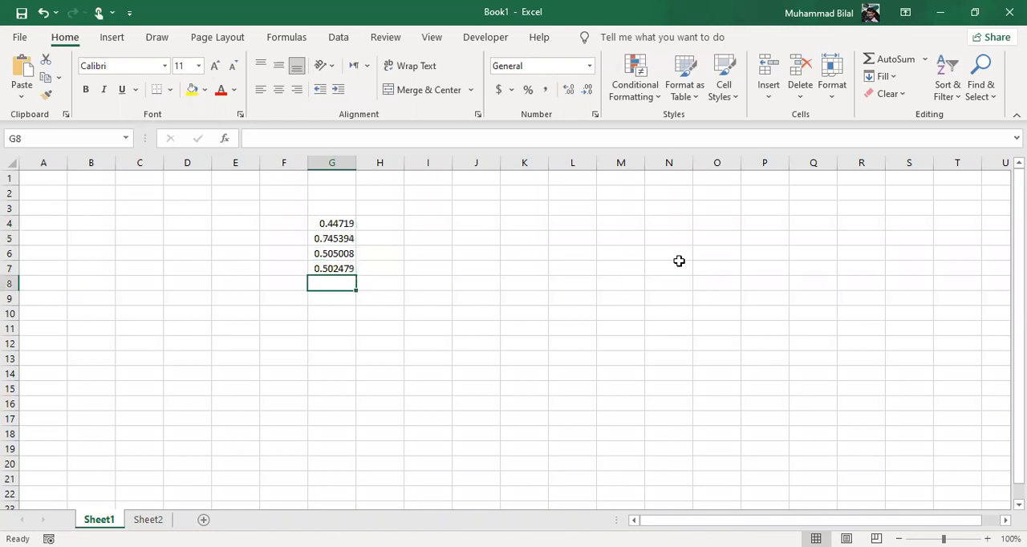
key(ctrl+d)
key(Return)
key(ctrl+d)
key(Return)
key(ctrl+d)
key(Return)
key(ctrl+d)
key(Return)
key(ctrl+d)
key(Return)
key(ctrl+d)
key(Return)
key(ctrl+d)
key(Return)
key(ctrl+d)
key(Return)
key(ctrl+d)
key(Return)
key(ctrl+d)
key(Return)
key(ctrl+d)
key(Return)
key(ctrl+d)
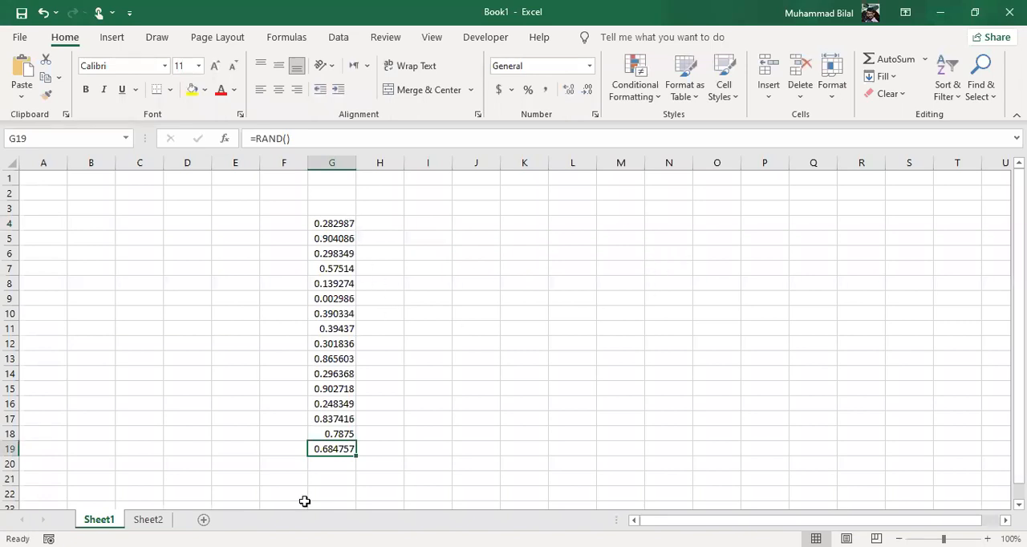
- Add up the random numbers in cell I4 with the formula =SUM(G4:G19)
click(342, 225)
click(442, 224)
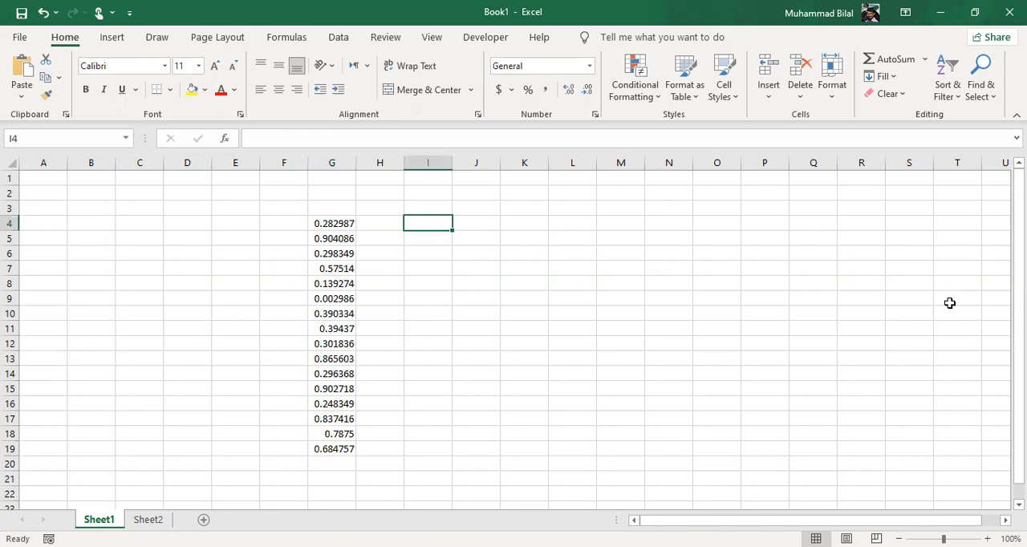
text(=s)
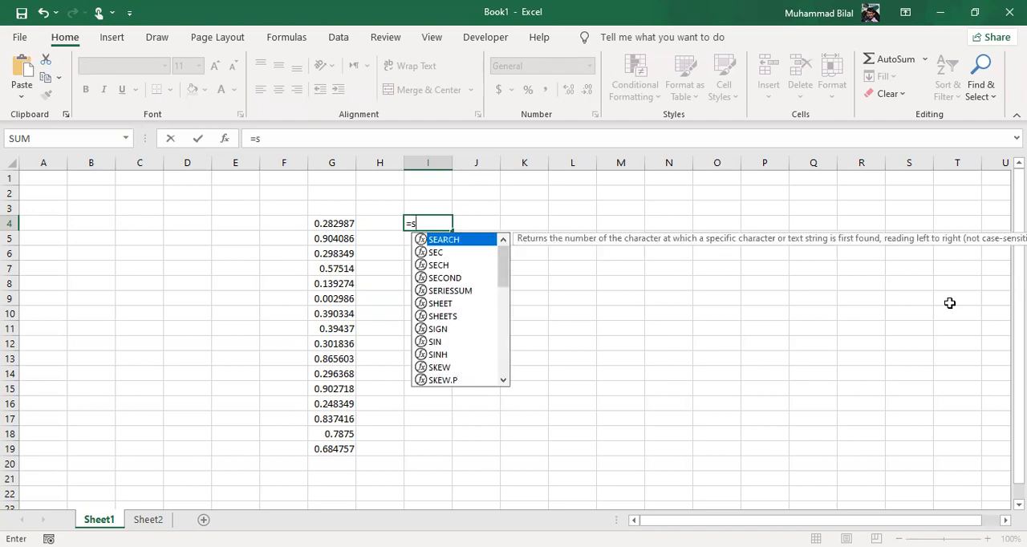
text(um)
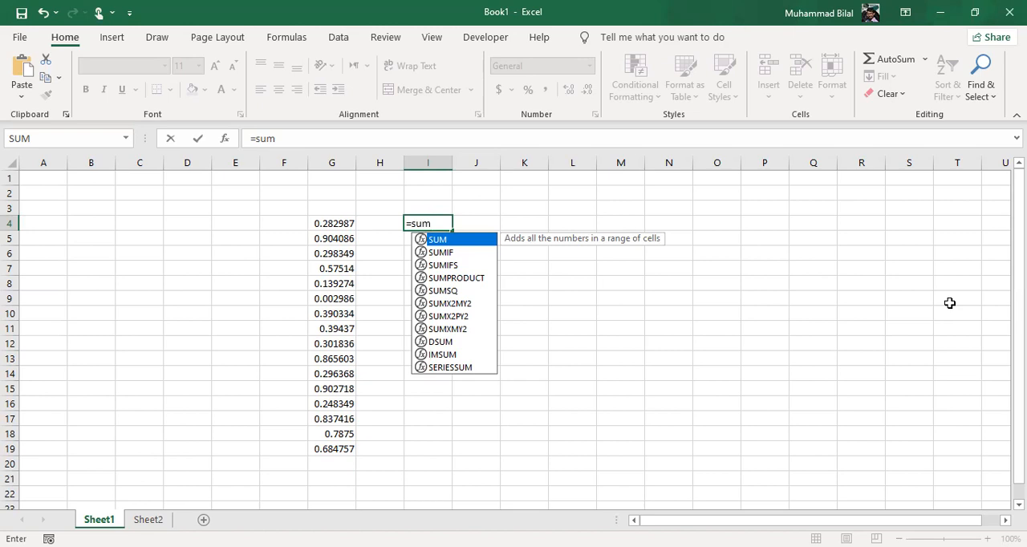
text(()
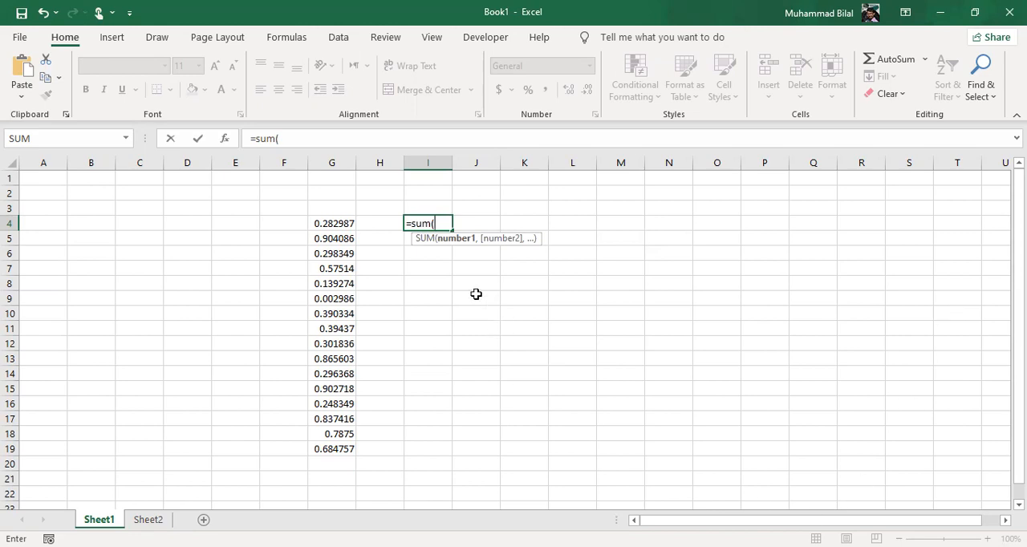
click(342, 223)
drag(342, 222, 340, 236)
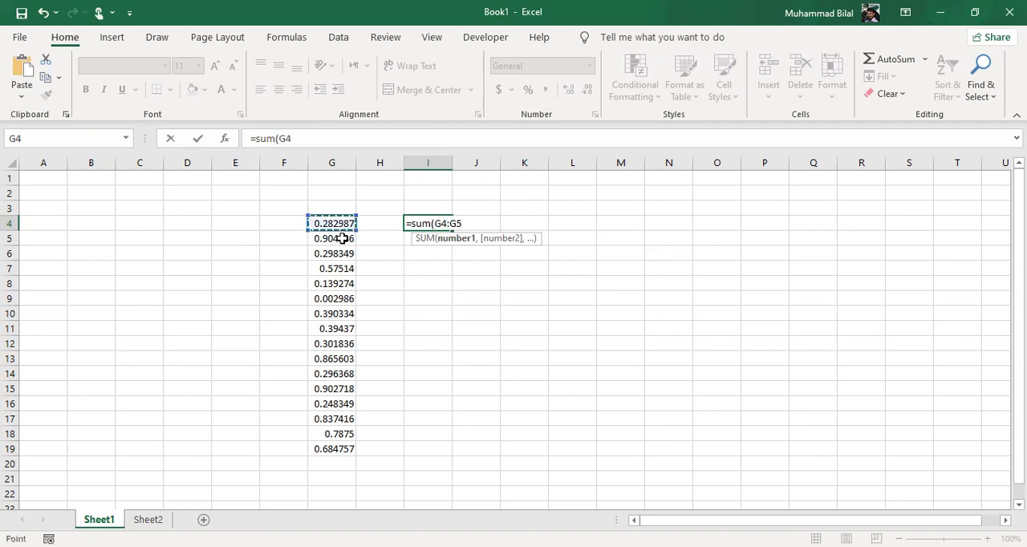
drag(327, 400, 329, 443)
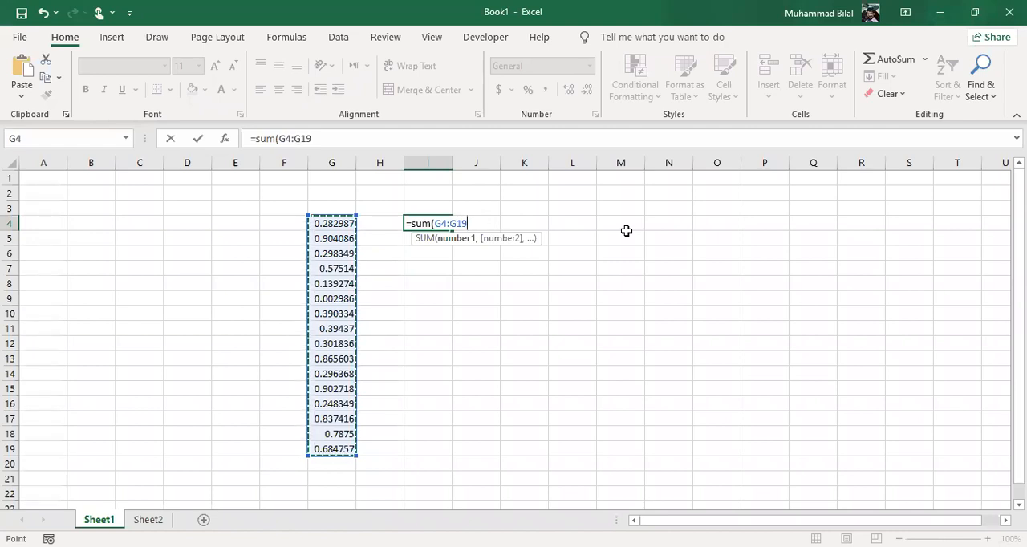
text())
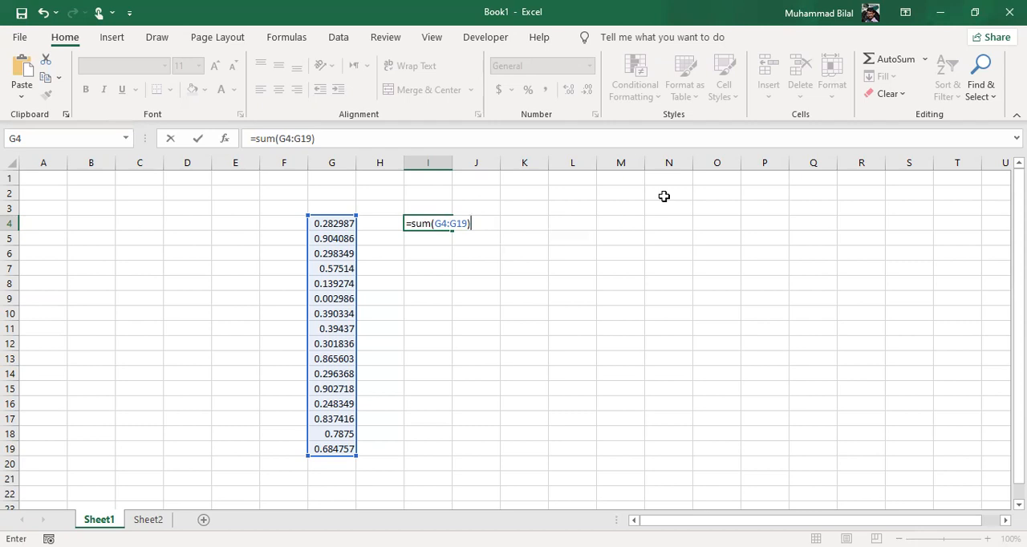
key(Return)
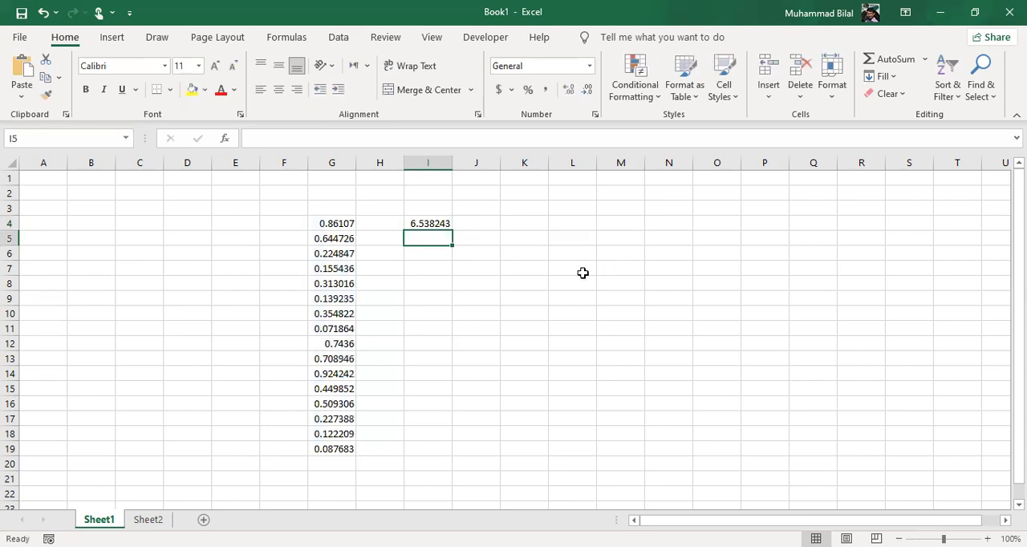
click(430, 222)
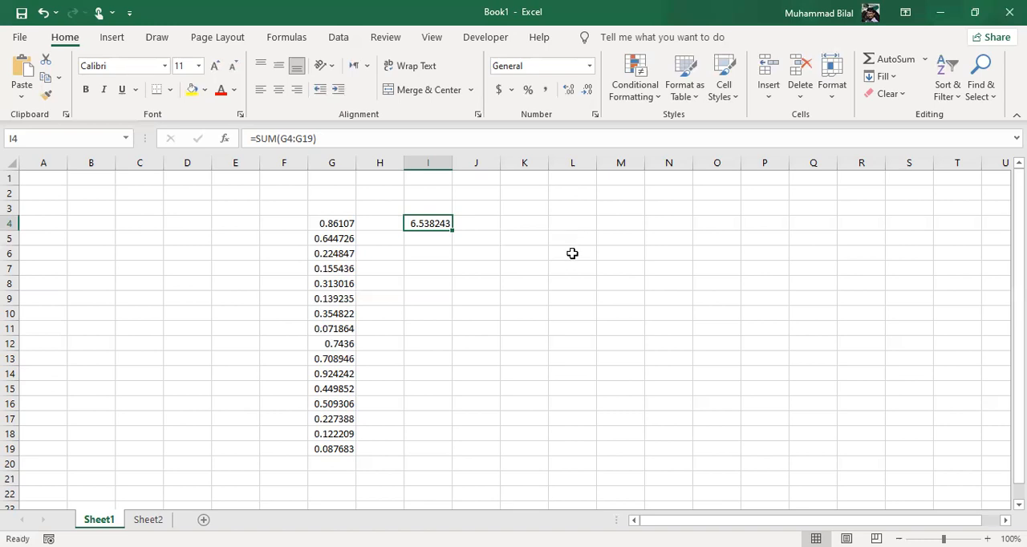
- Enter the formula =G4/I4 in cell J6 to divide the first random number by the sum
click(486, 253)
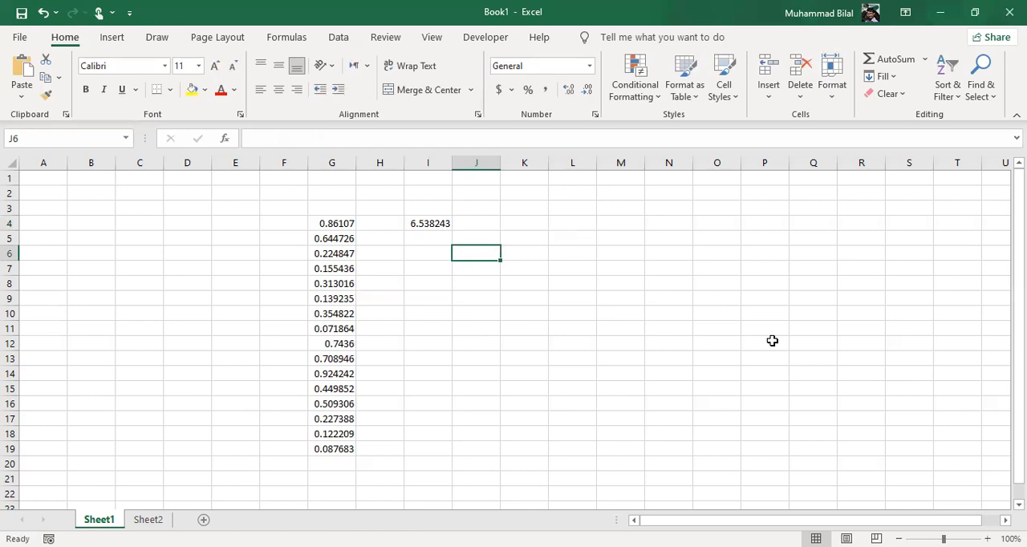
text(=)
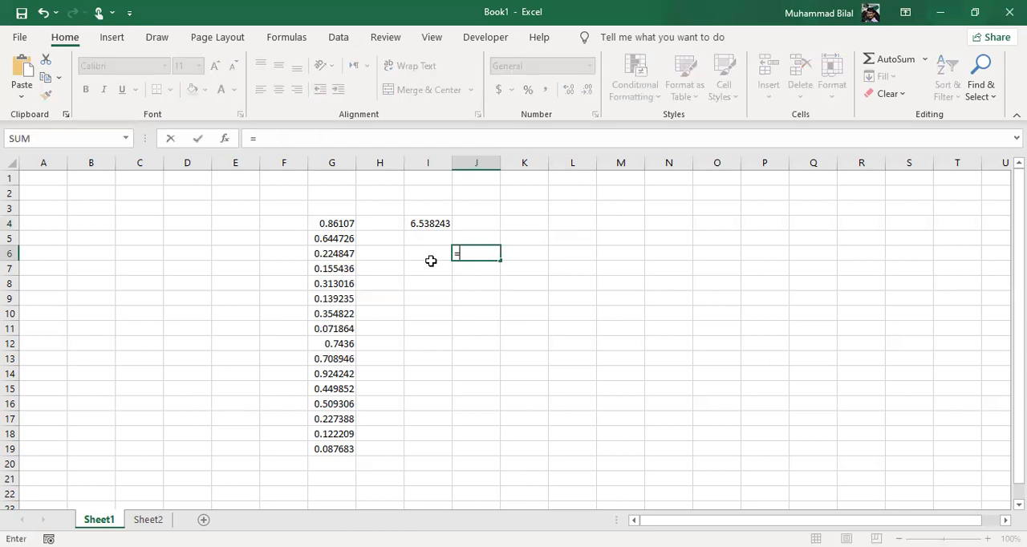
click(329, 225)
text(/)
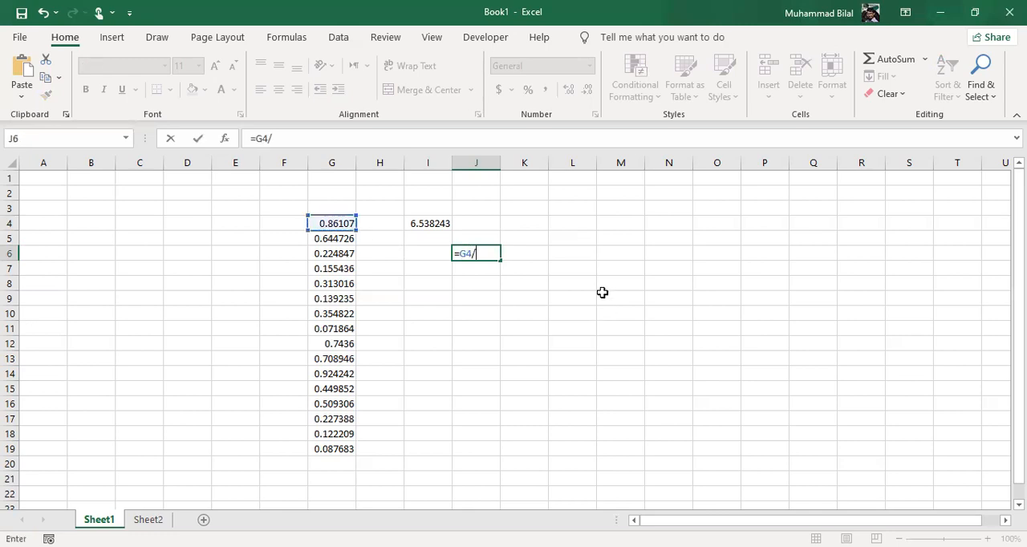
click(427, 224)
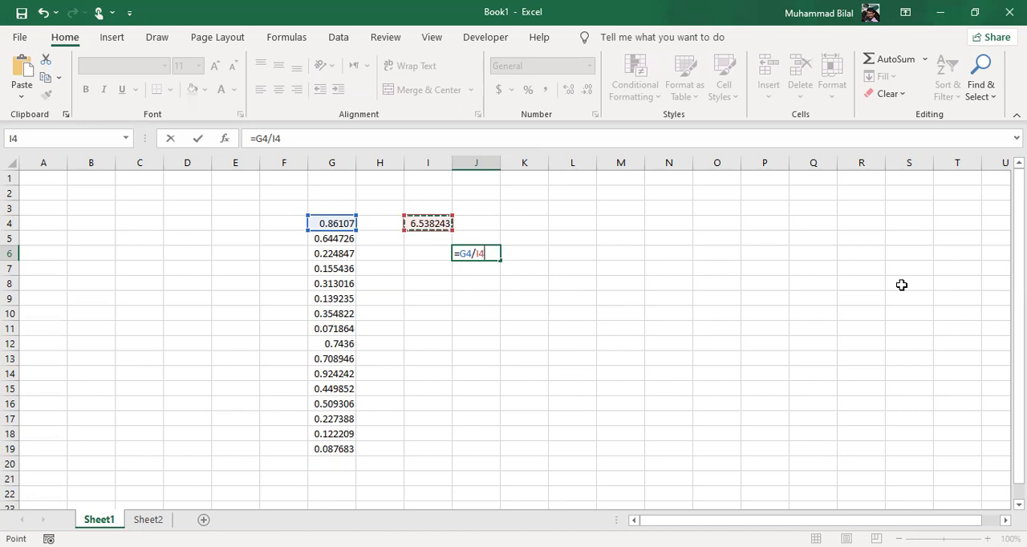
key(Return)
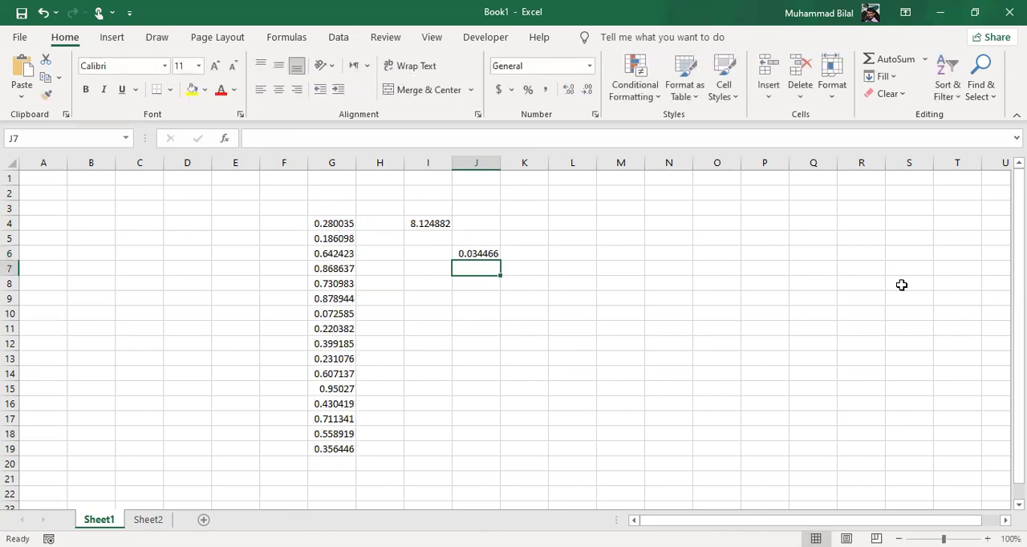
- Enter the formula =G8+G13 in cell L7 to add two of the random numbers
click(583, 271)
text(=)
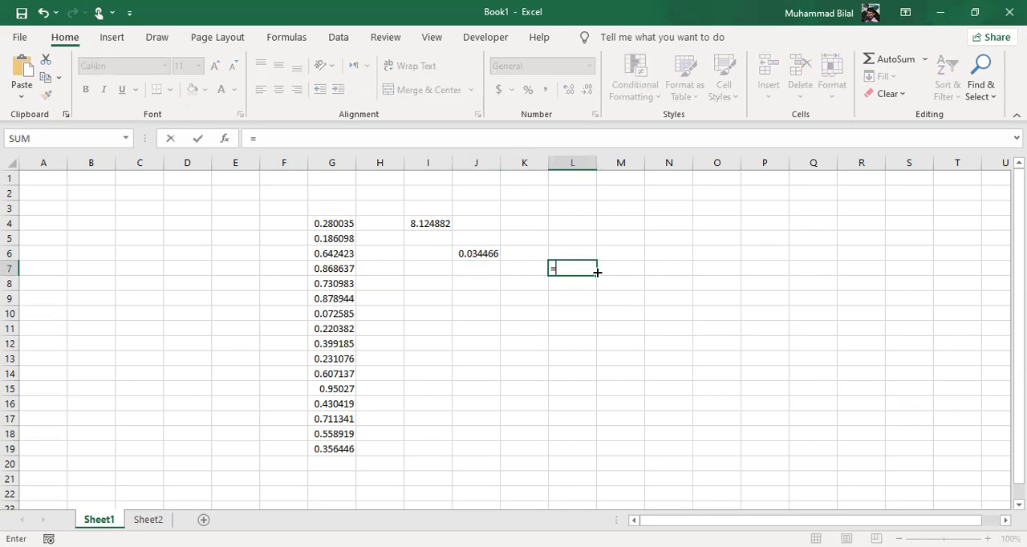
click(332, 284)
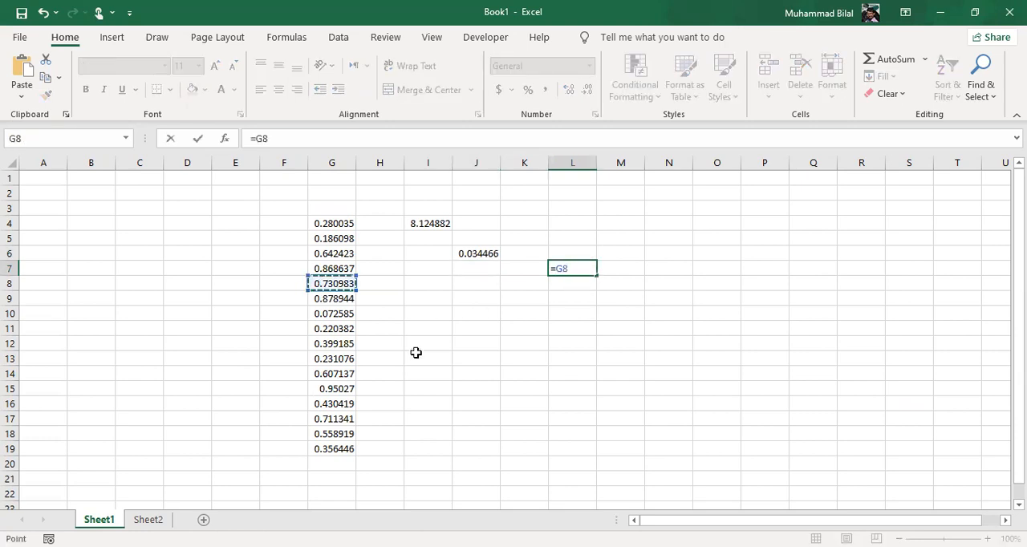
text(+)
click(335, 358)
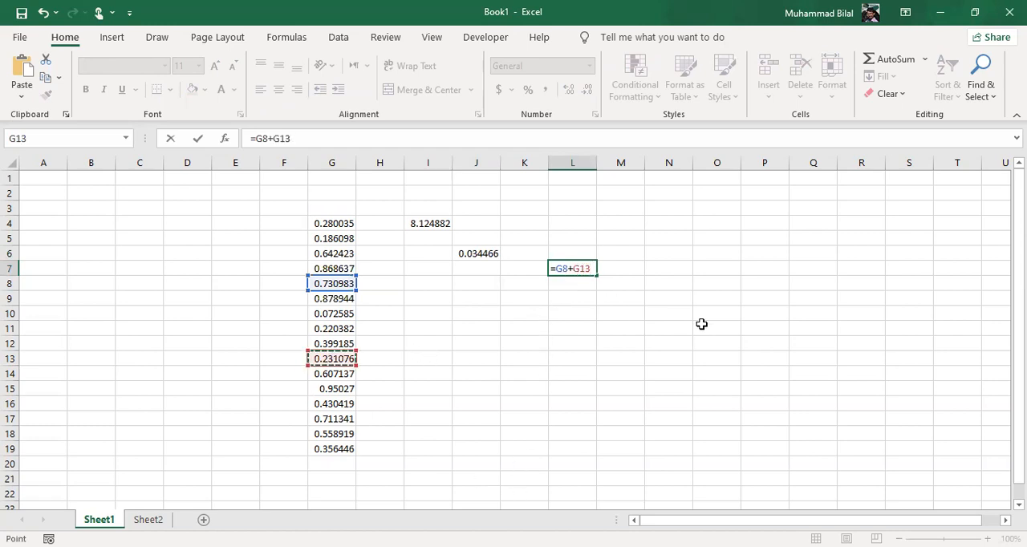
key(Return)
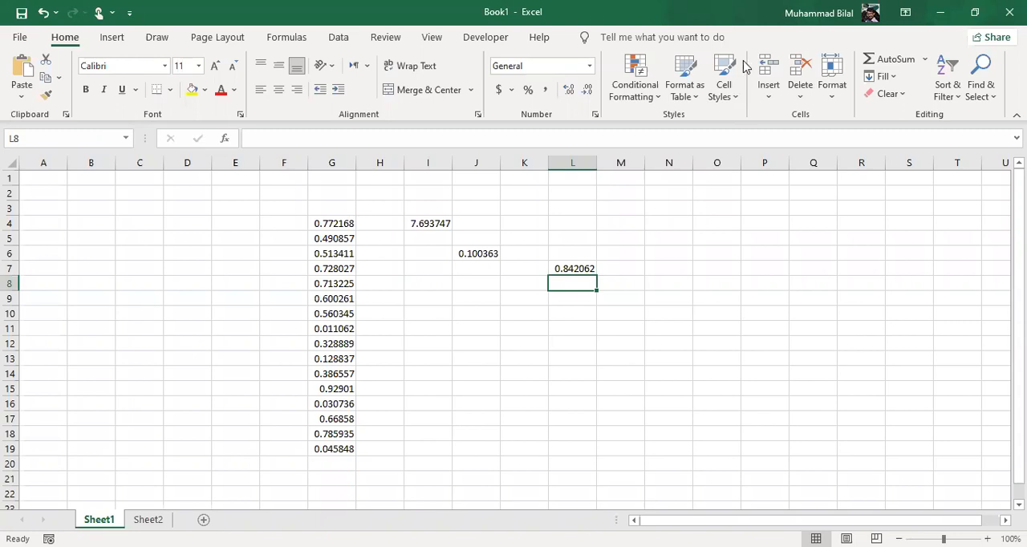
- Switch to the Exercise 1 workbook and examine its marks table, the Maximum and Minimum labels, and the instructions list
click(935, 8)
drag(122, 211, 253, 371)
drag(317, 223, 504, 393)
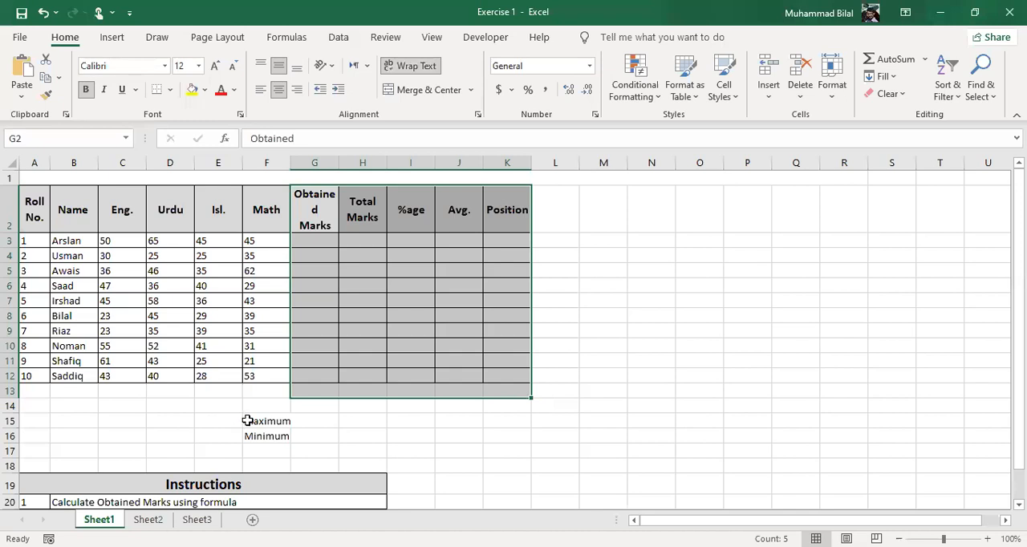
drag(245, 421, 257, 435)
scroll(361, 370, down, 1)
scroll(360, 370, down, 3)
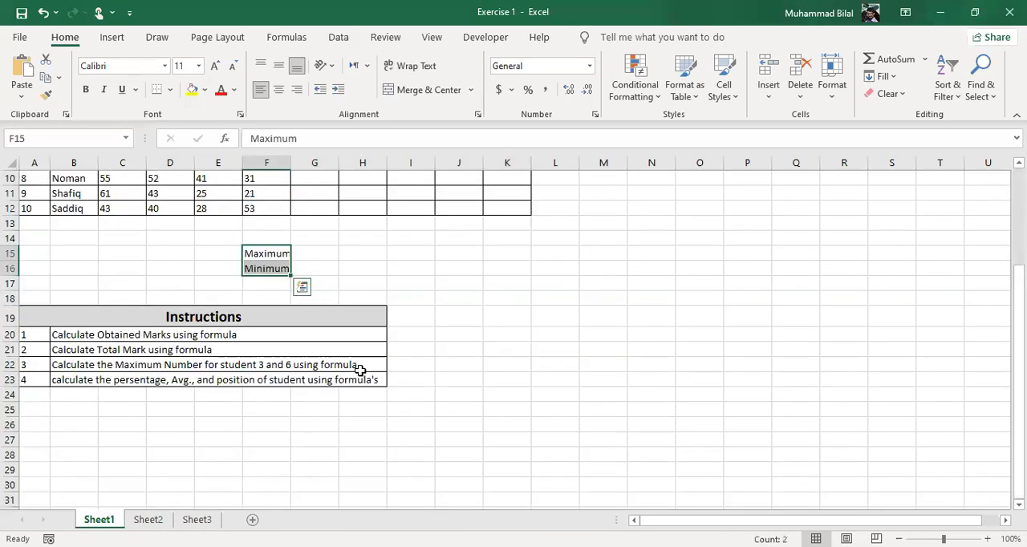
scroll(360, 370, up, 3)
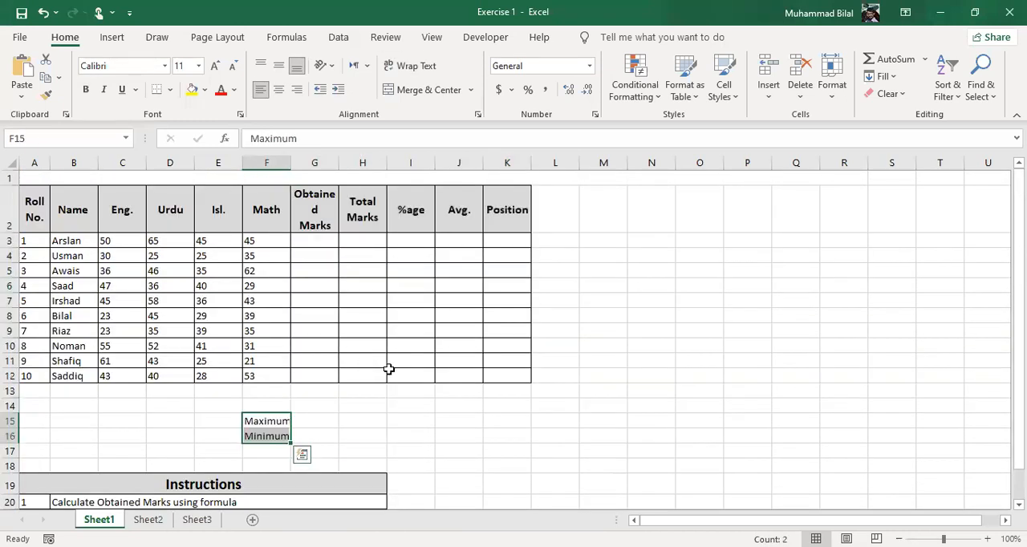